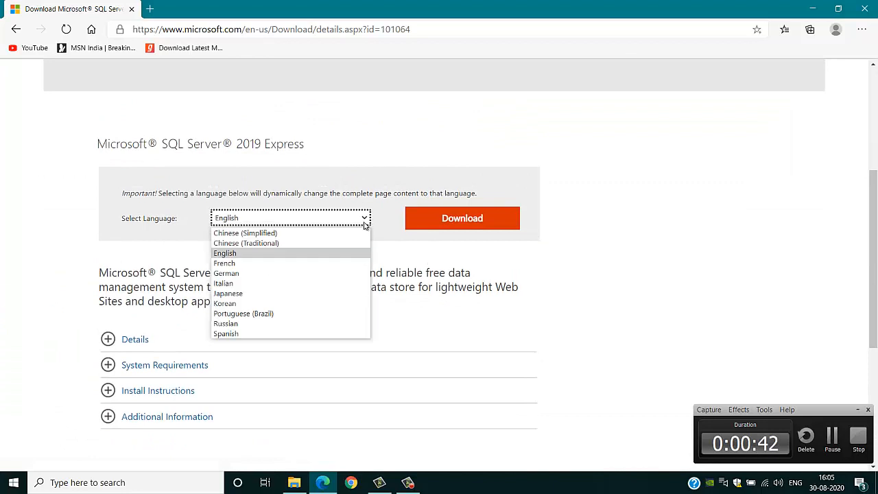
Download the English SQL2019-SSEI-Expr installer for SQL Server 2019 Express through Edge.
click(363, 220)
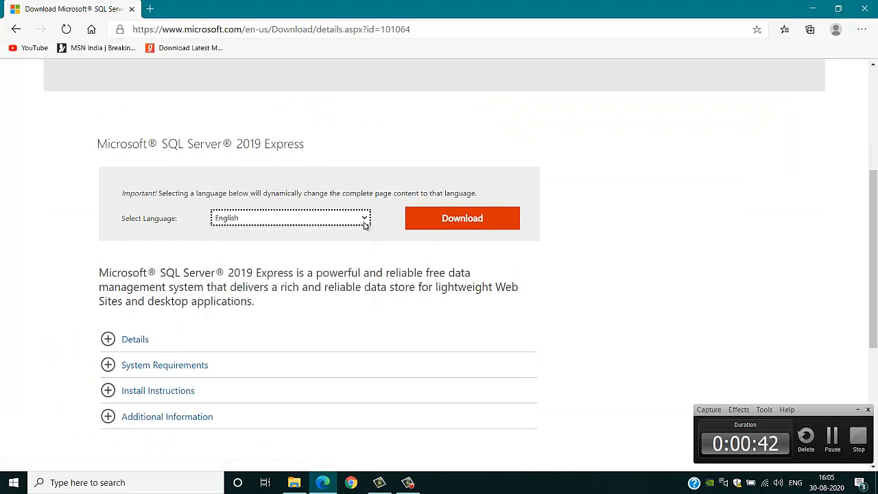
click(469, 218)
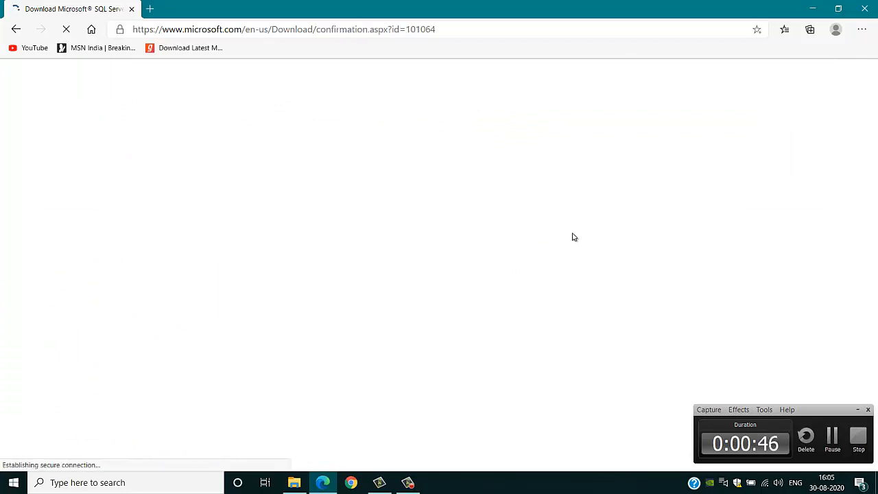
click(858, 409)
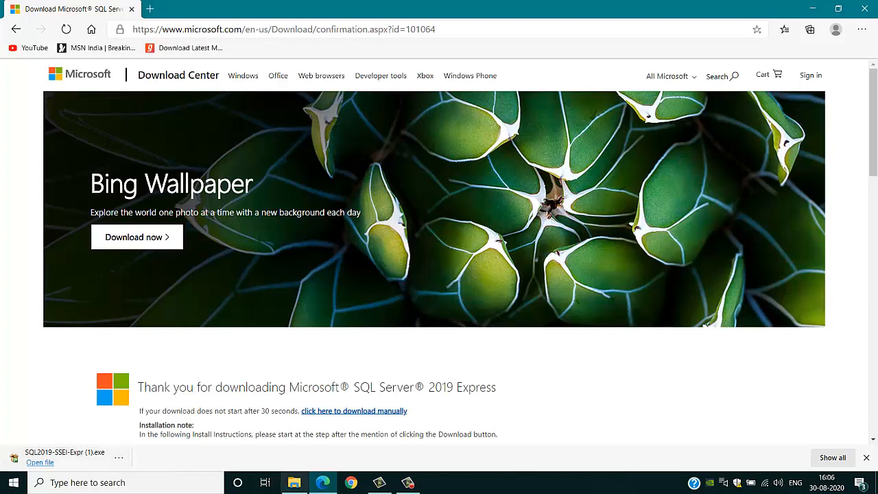
click(294, 483)
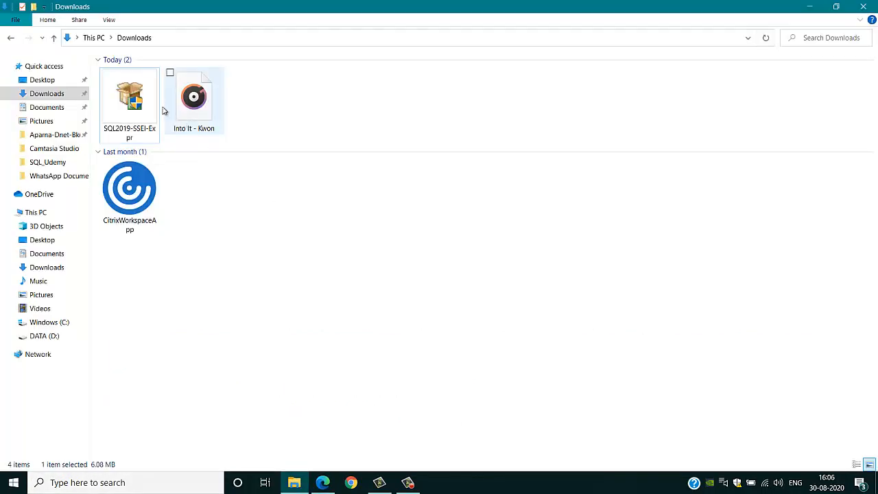
Run SQL2019-SSEI-Expr from Downloads as administrator and accept the permission prompt.
right_click(147, 107)
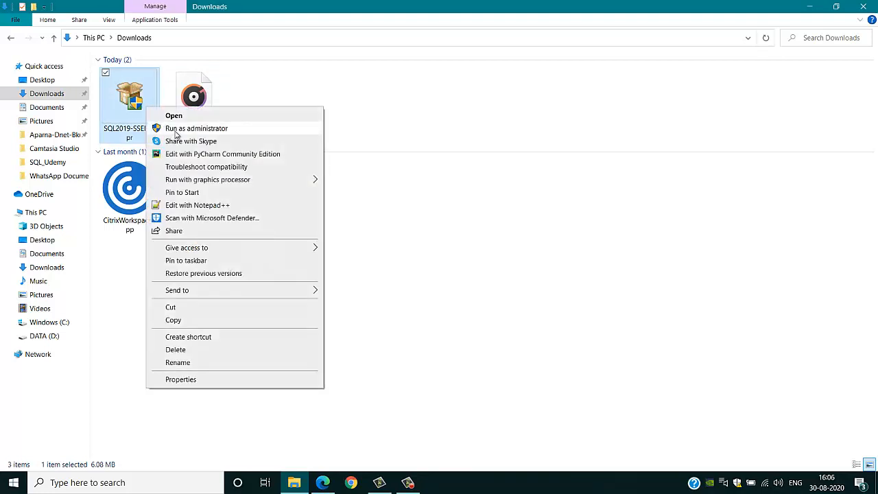
click(408, 483)
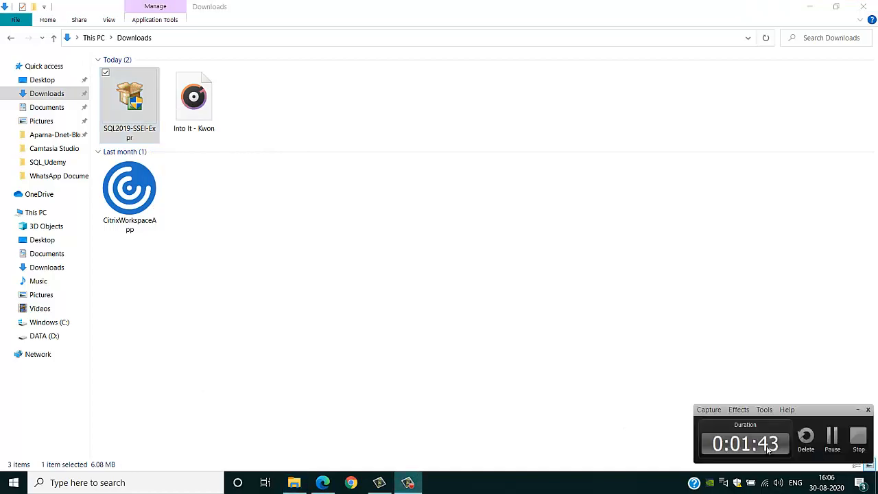
click(832, 439)
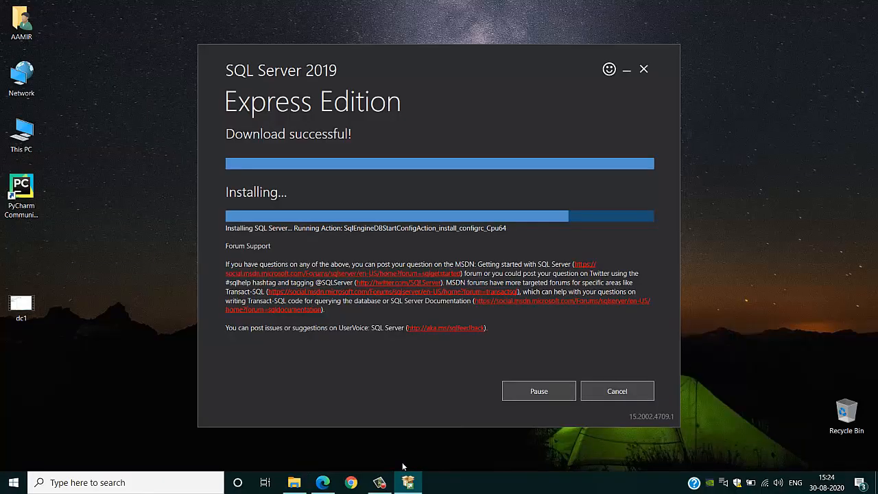
Let the SQLEXPRESS instance finish installing, then follow Install SSMS to the download page.
mouse_move(381, 483)
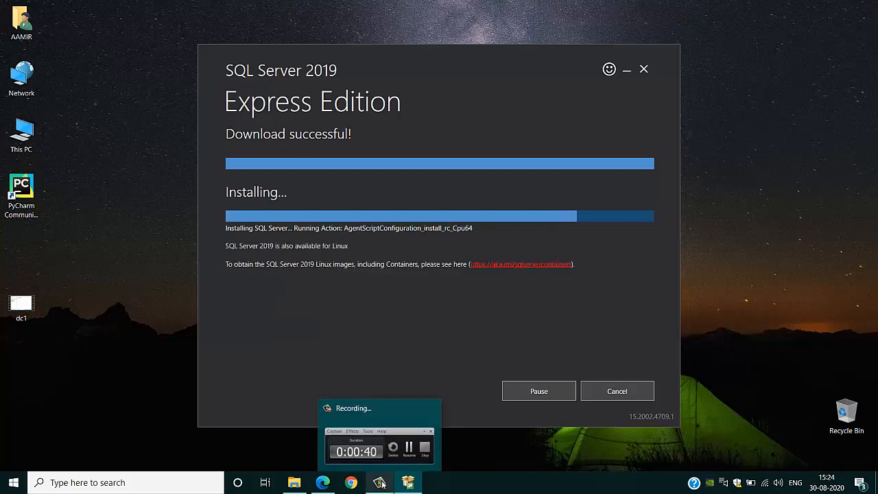
mouse_move(382, 463)
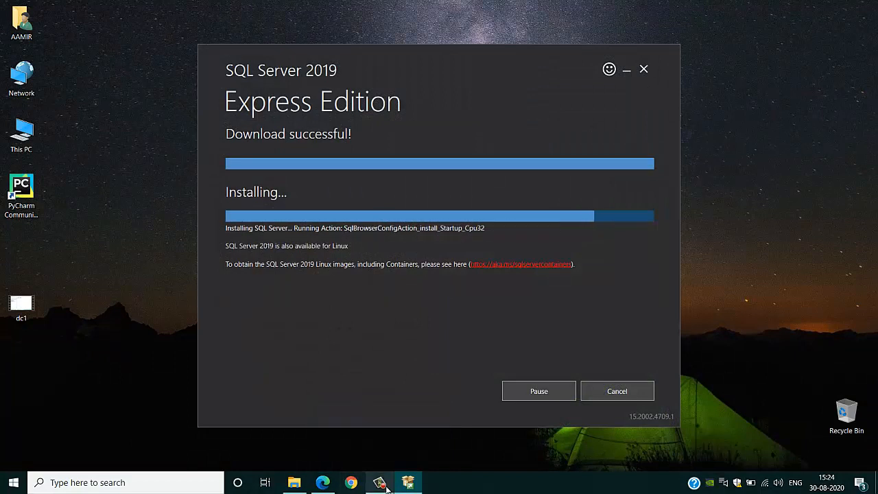
click(383, 485)
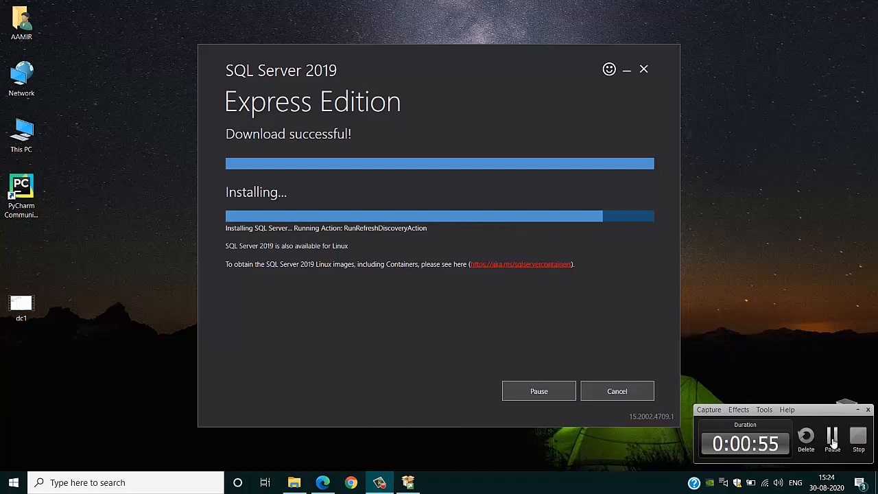
click(832, 436)
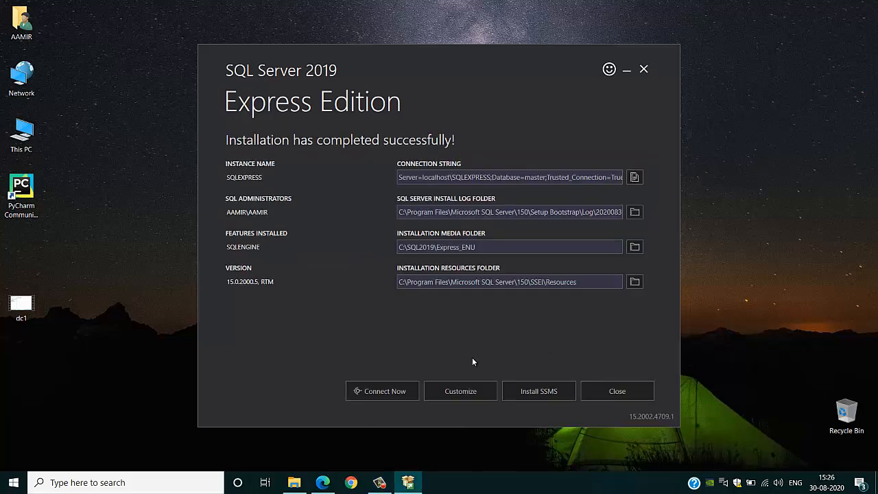
click(519, 384)
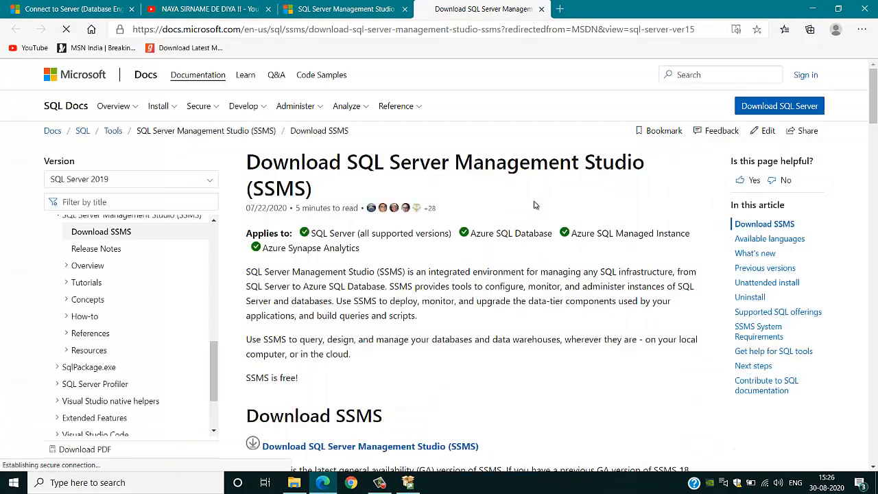
Scroll to the SSMS 18.6 download link, then return to the SQL Server installer window.
scroll(535, 204, down, 3)
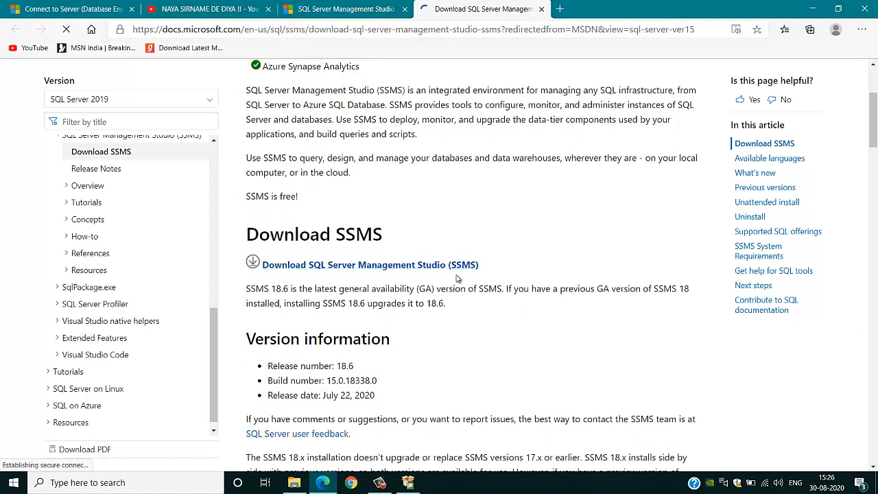
click(408, 483)
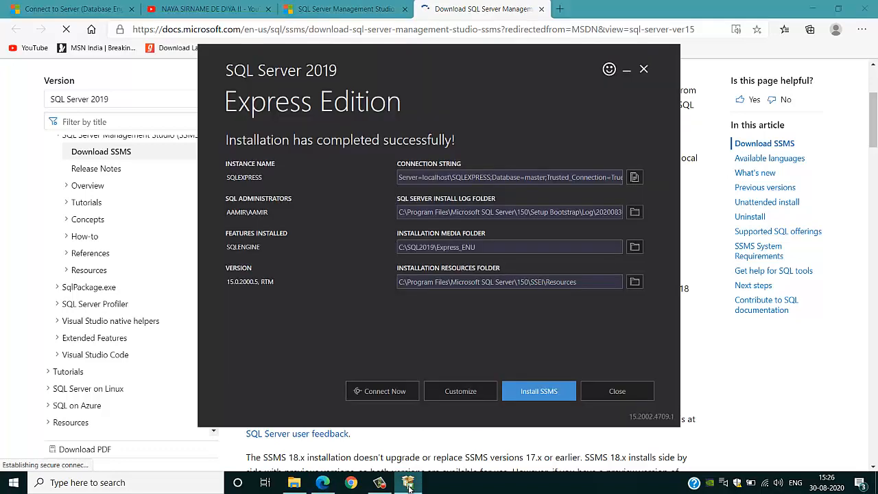
click(408, 484)
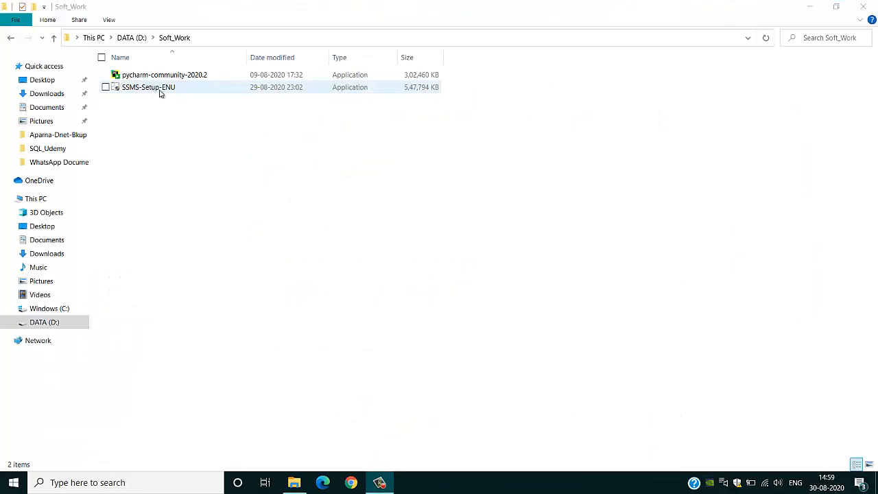
Launch SSMS-Setup-ENU from D:\Soft_Work with administrator rights.
click(379, 484)
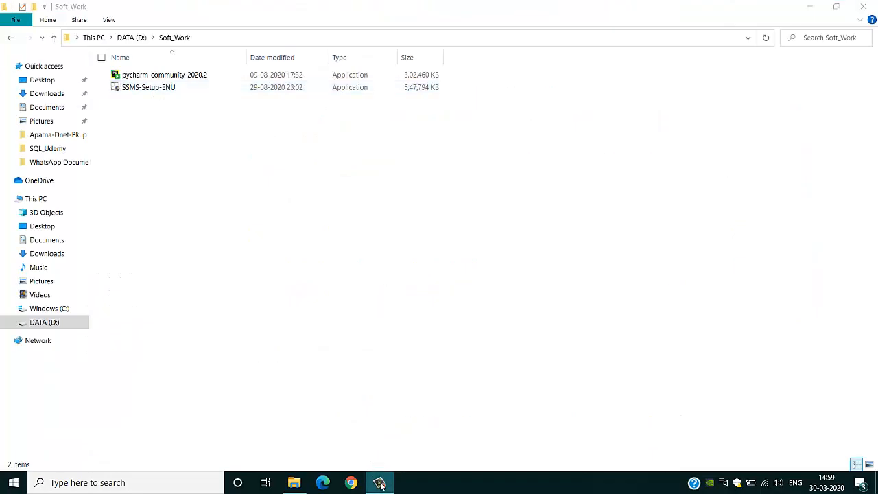
click(135, 86)
right_click(137, 85)
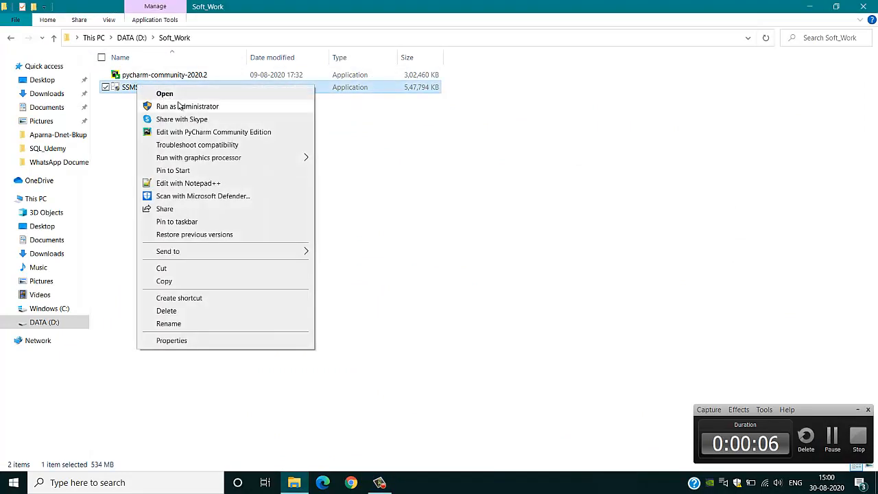
click(155, 105)
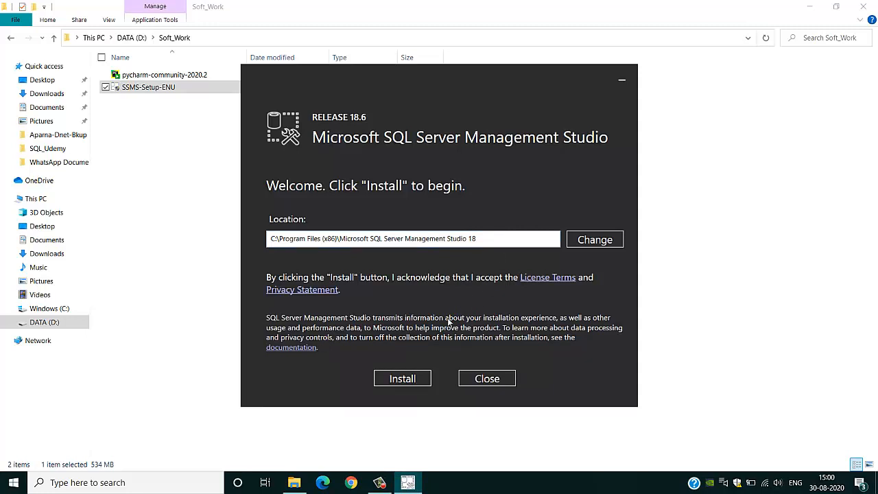
Install SSMS release 18.6 to the default location and restart to complete setup.
click(411, 380)
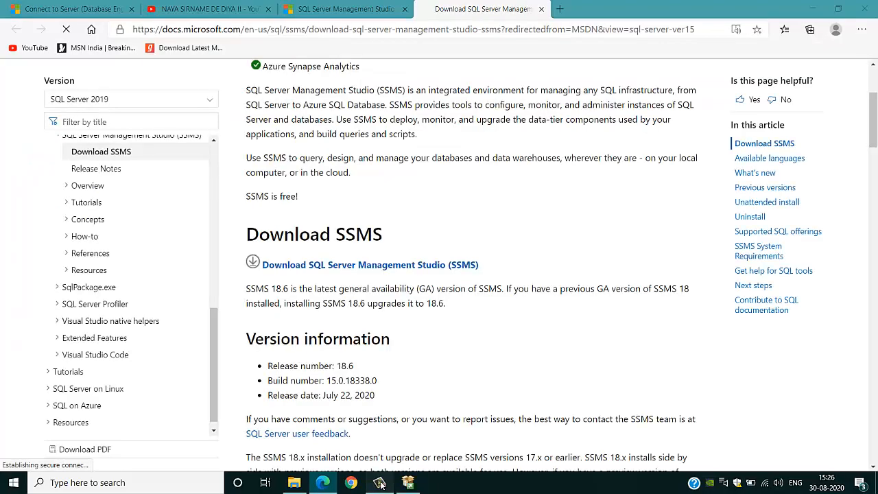
click(380, 482)
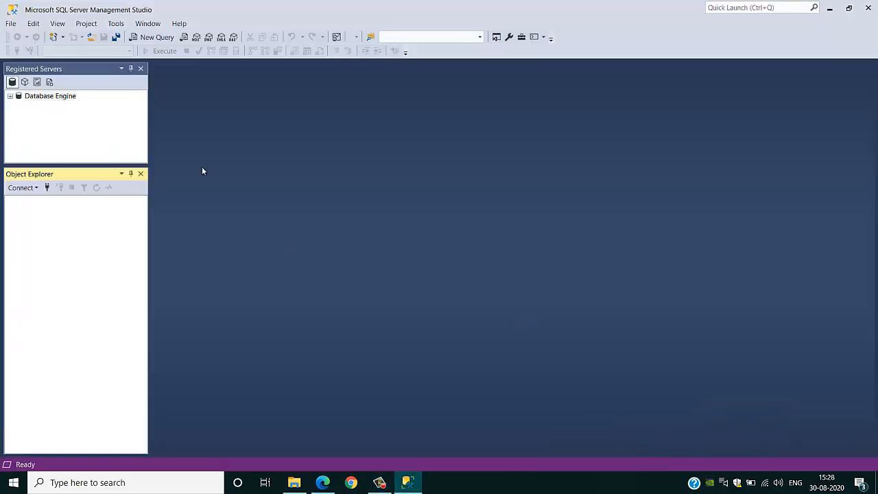
Connect to the browsed local SQLEXPRESS instance with Windows Authentication; expand Databases and System Databases.
click(26, 188)
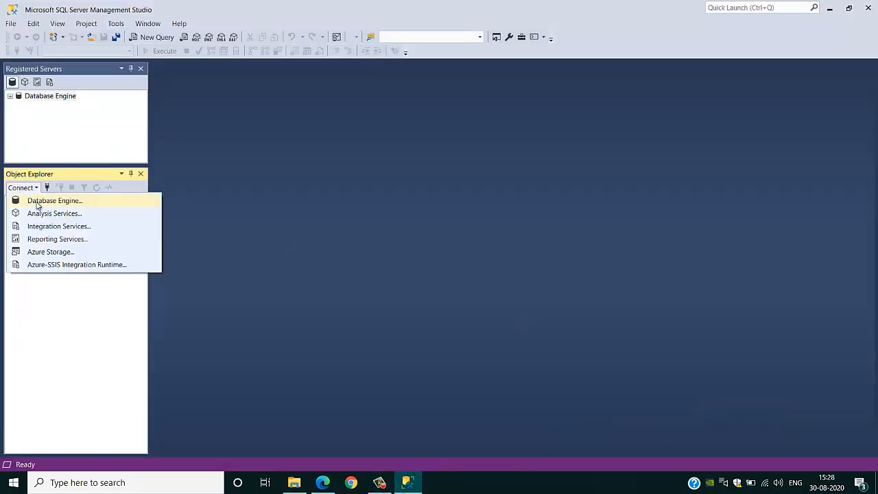
click(38, 202)
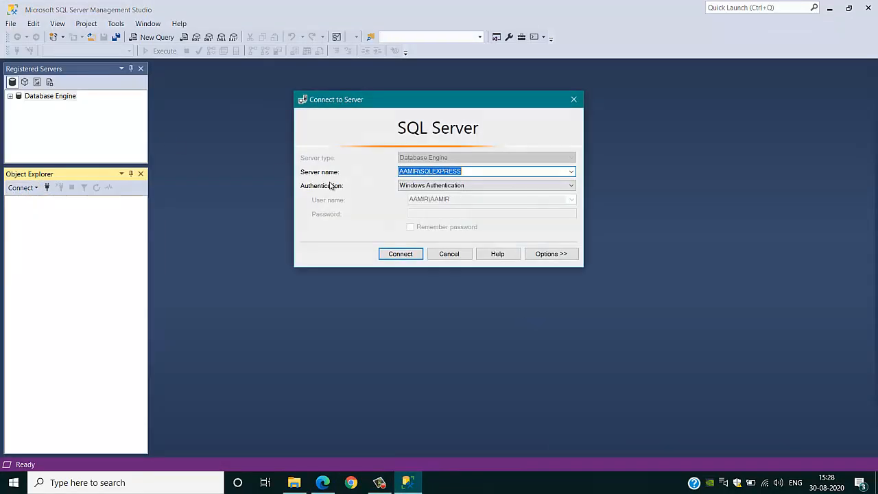
click(570, 171)
click(524, 191)
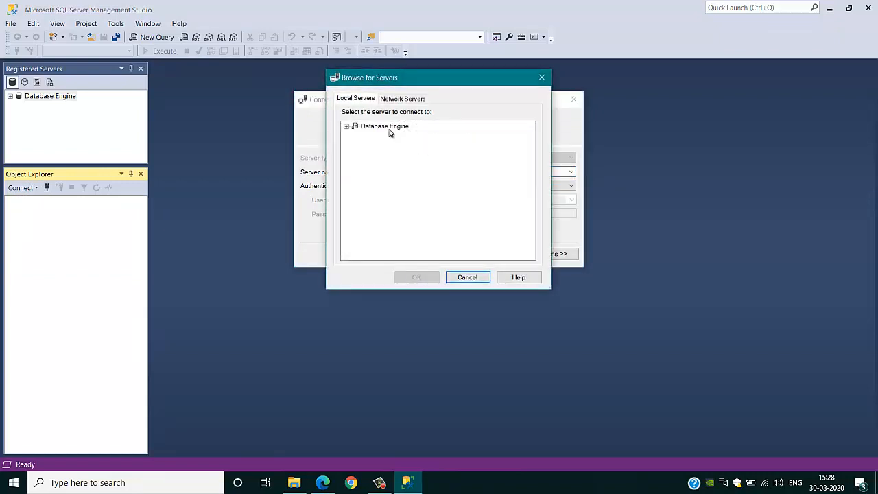
click(346, 127)
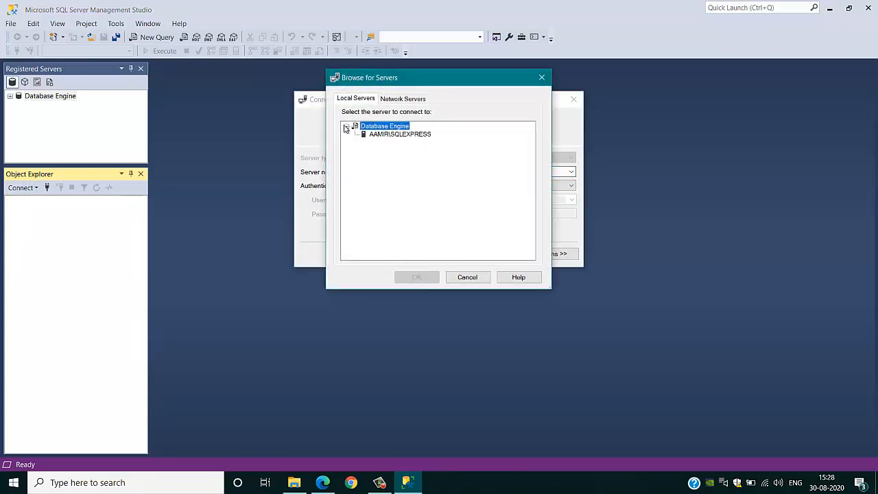
click(391, 135)
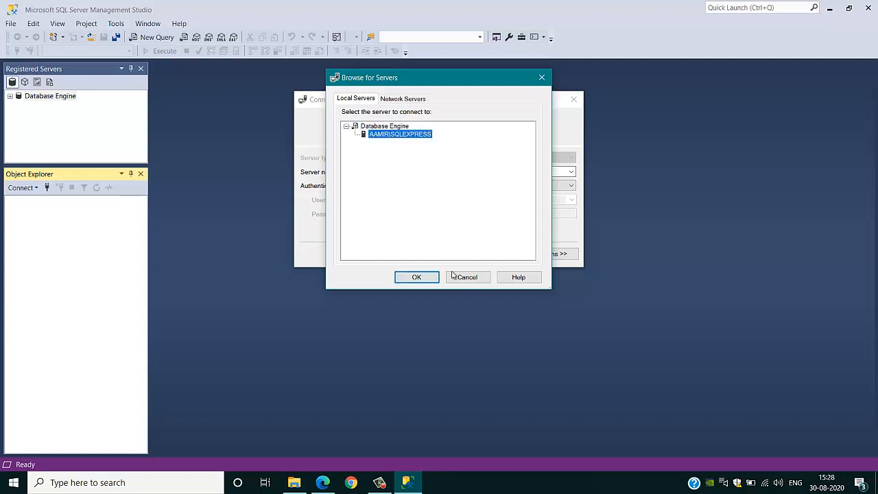
click(415, 278)
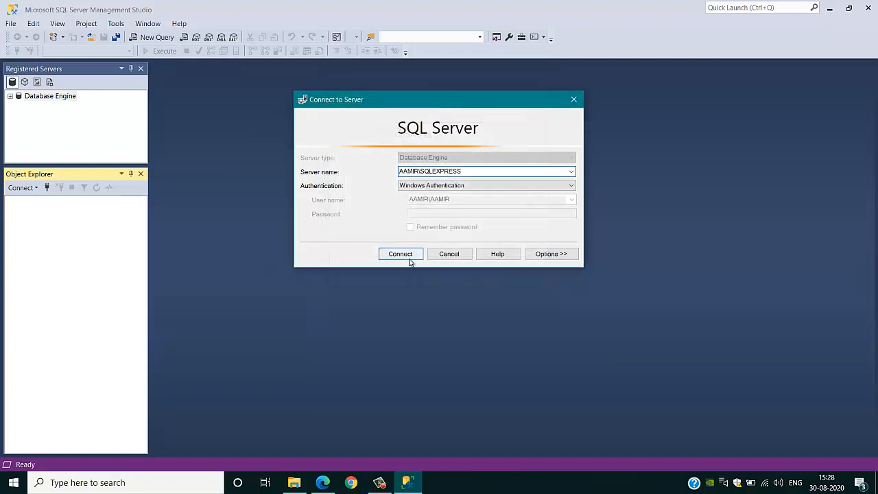
click(410, 260)
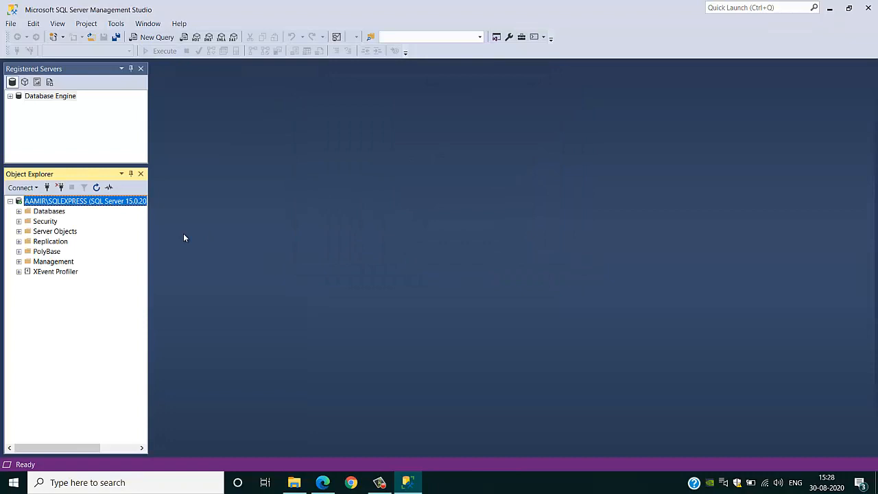
click(19, 211)
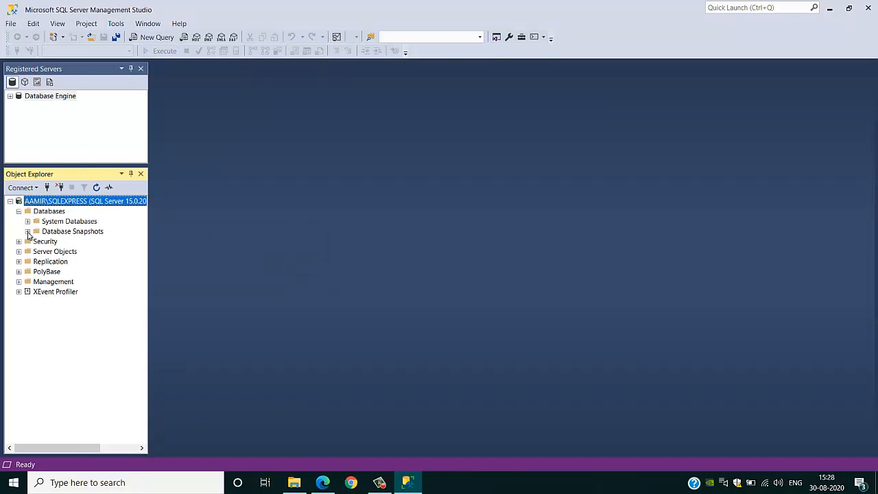
click(28, 222)
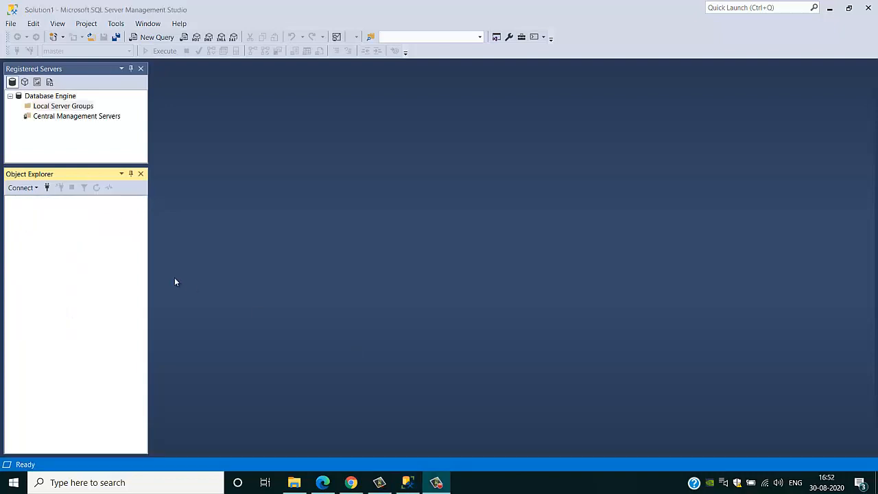
Open a new Database Engine connection to SQLEXPRESS using Windows Authentication.
click(32, 188)
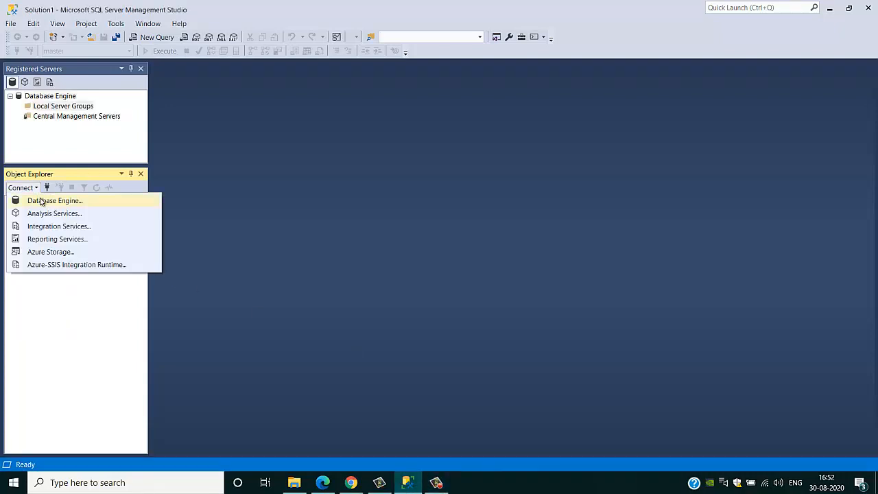
click(41, 200)
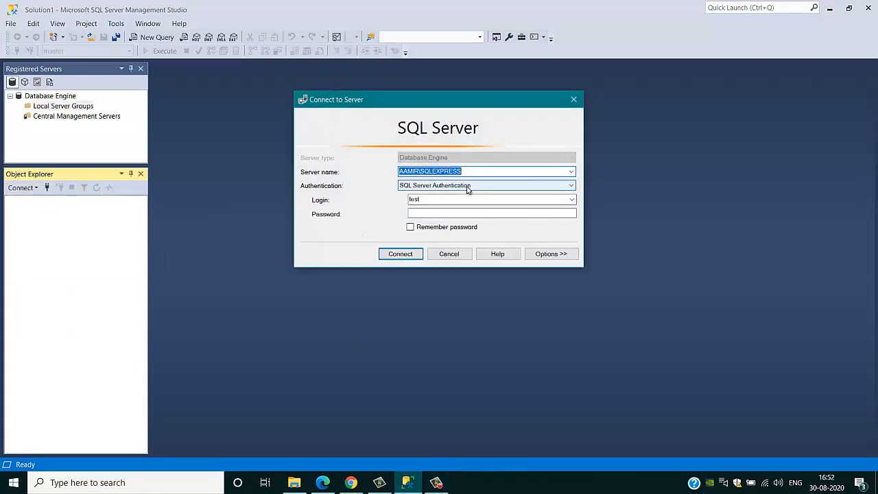
click(468, 188)
click(414, 195)
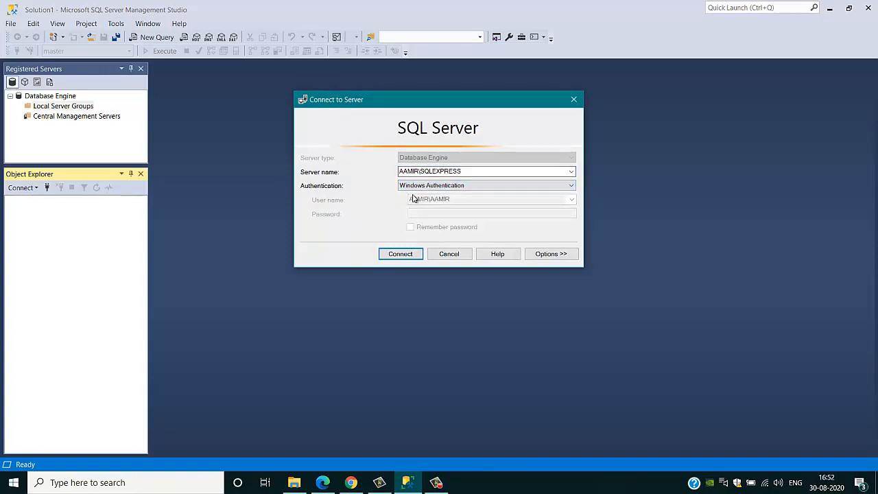
click(407, 254)
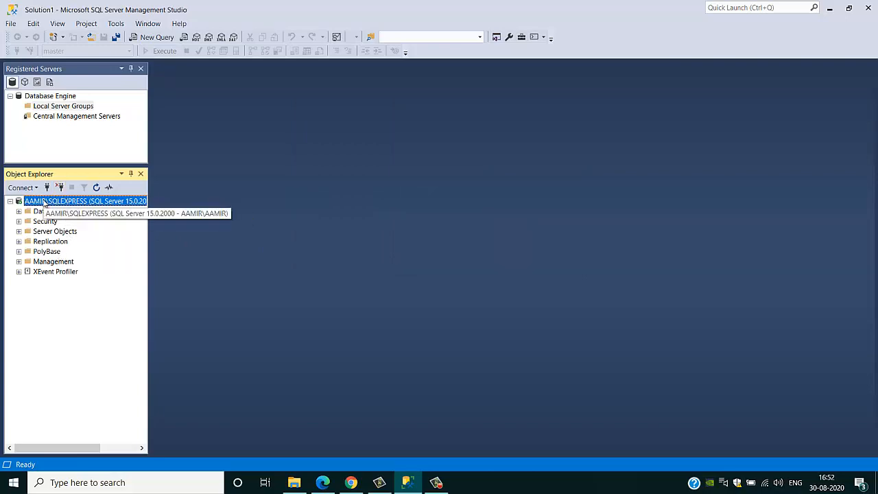
In Server Properties > Security, select SQL Server and Windows Authentication mode and save.
right_click(53, 200)
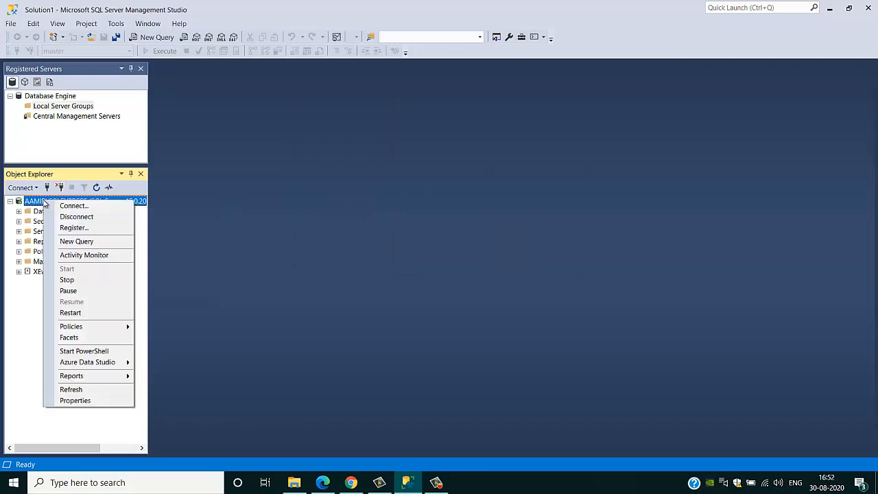
click(74, 400)
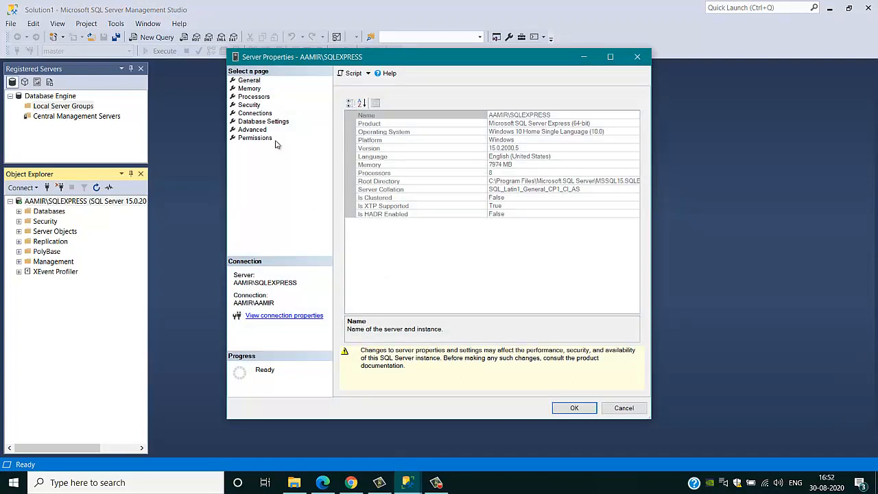
click(253, 90)
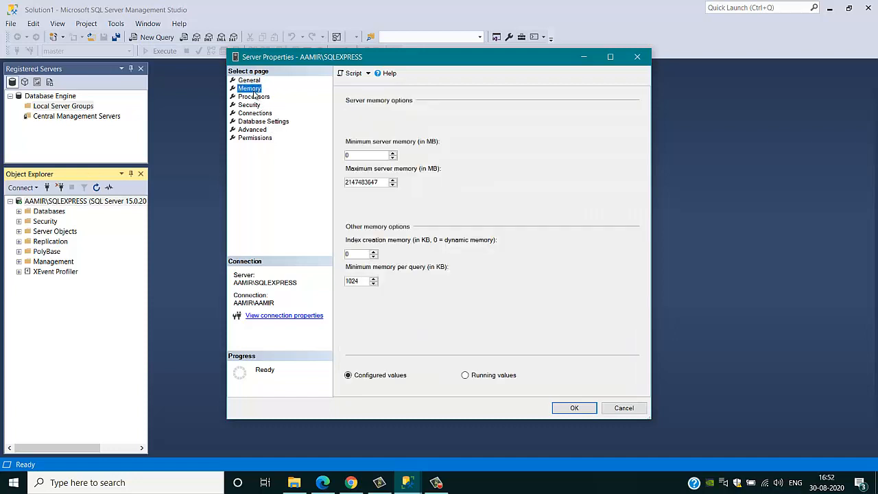
click(250, 104)
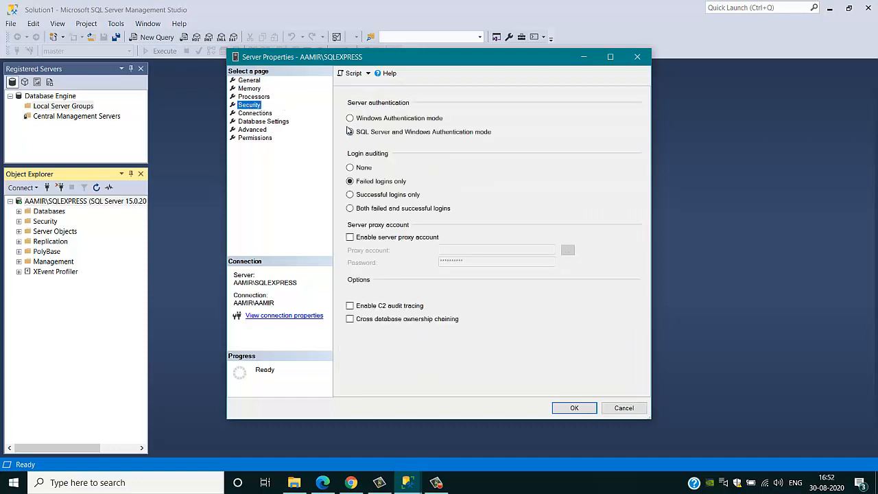
click(350, 118)
click(351, 133)
click(572, 408)
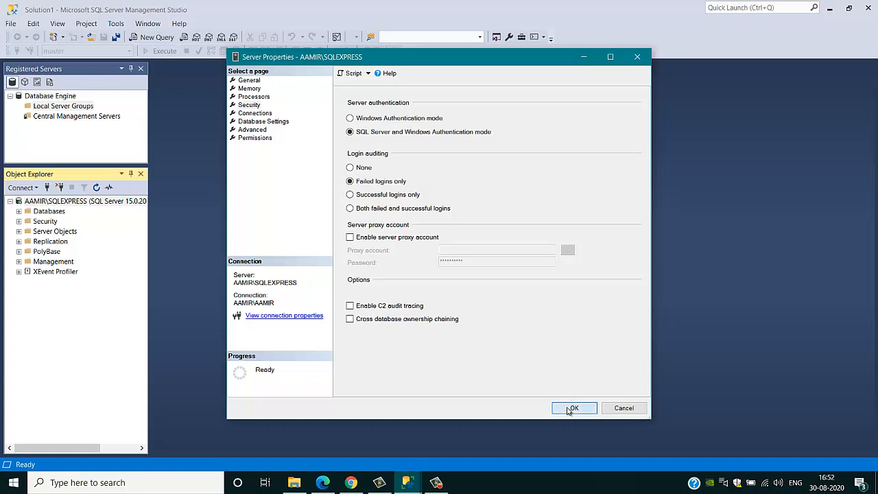
Restart the MSSQL$SQLEXPRESS service from the server node and confirm with Yes.
right_click(98, 203)
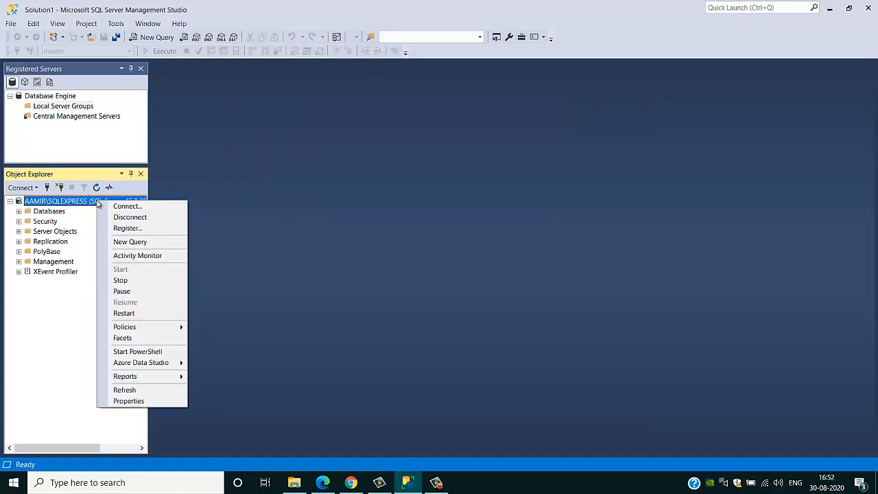
click(143, 314)
click(145, 314)
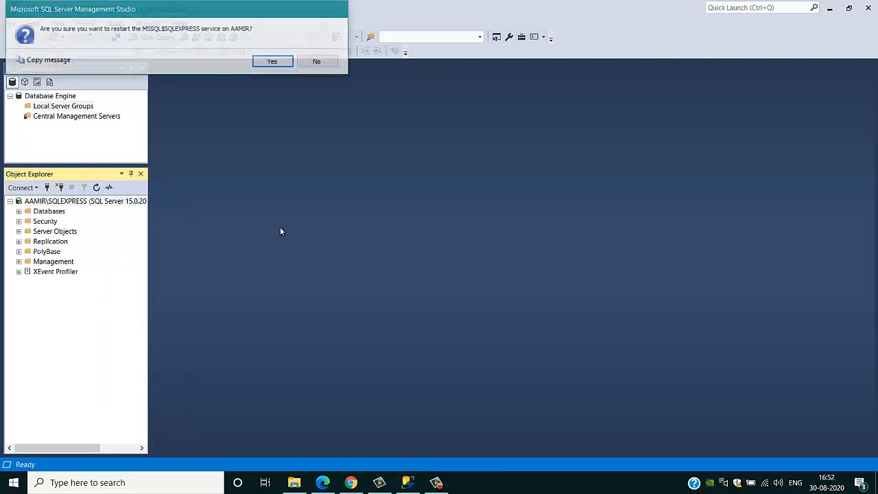
click(273, 62)
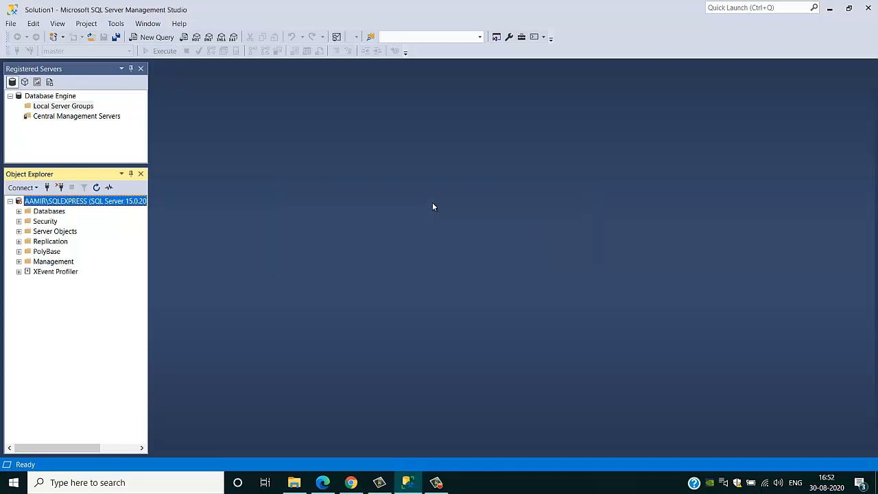
Start a new login from the server's Security > Logins folder.
click(19, 222)
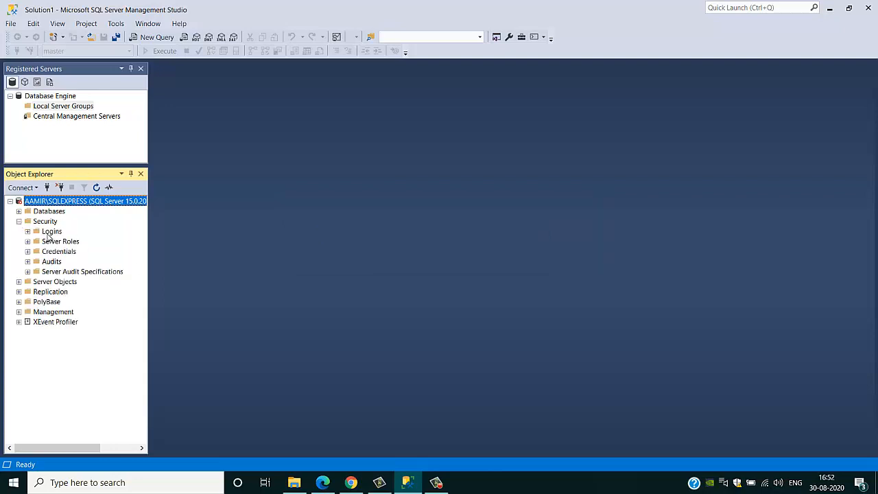
click(48, 233)
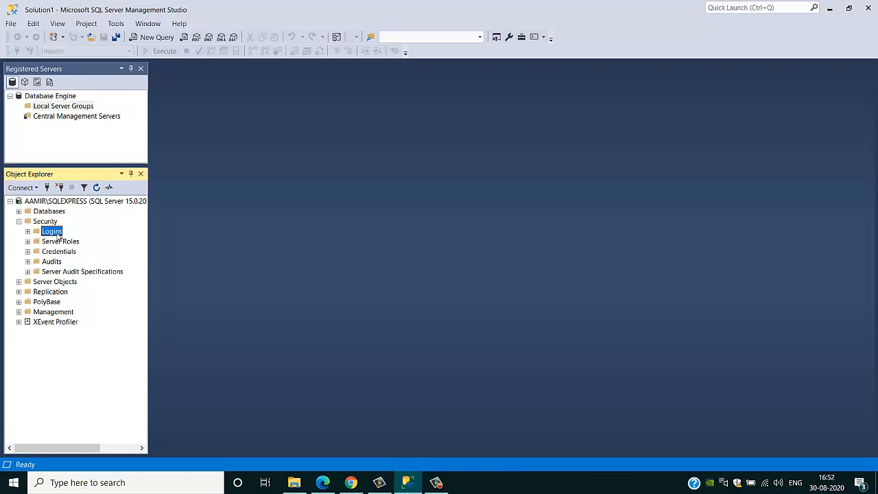
right_click(58, 234)
click(88, 240)
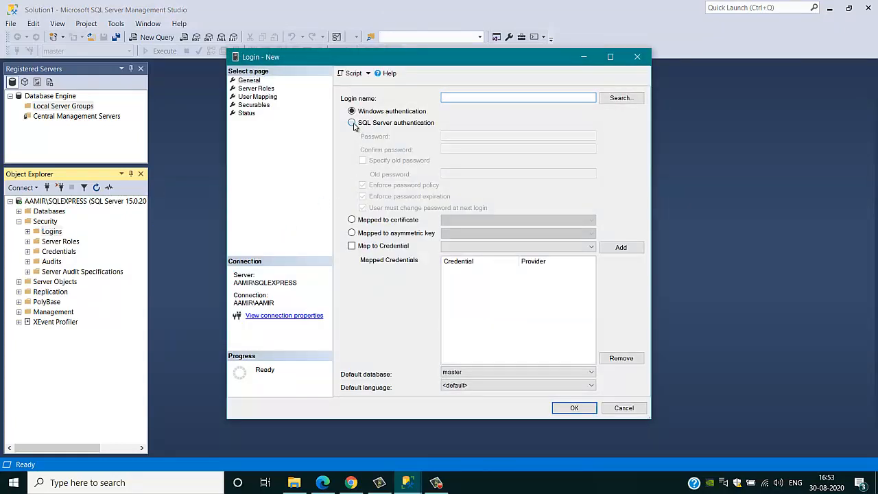
Set SQL Server authentication, name the login testuser, and enter and confirm its password.
click(351, 122)
click(450, 99)
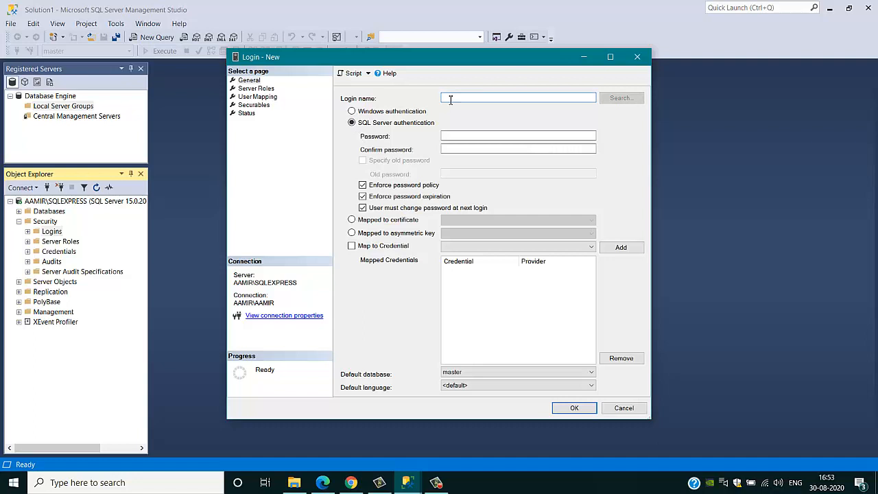
text(testuser)
click(461, 136)
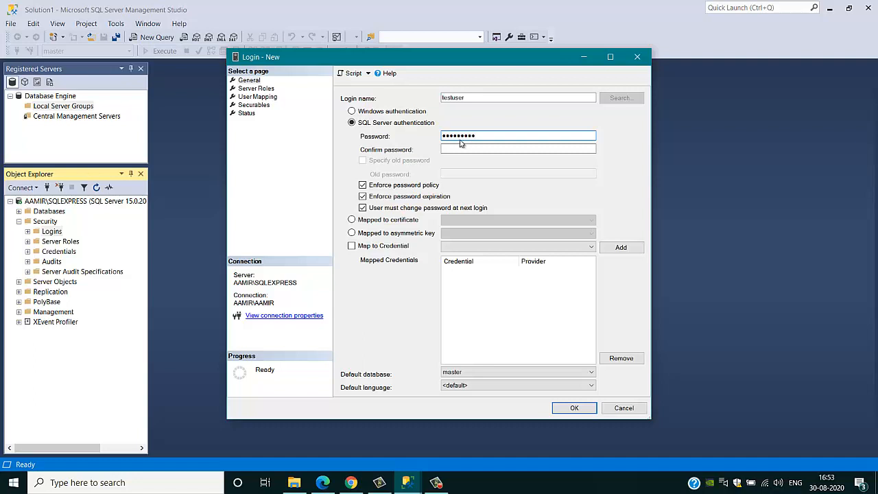
click(470, 149)
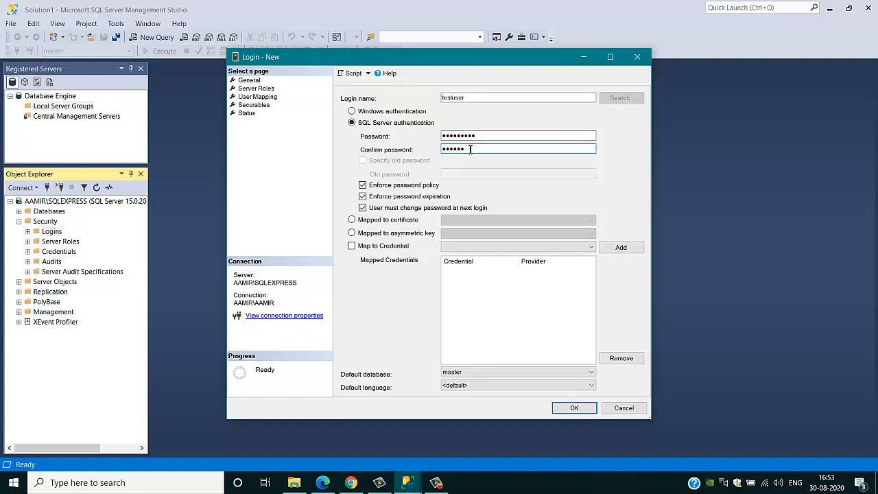
Turn off Enforce password expiration and create the testuser login.
click(362, 197)
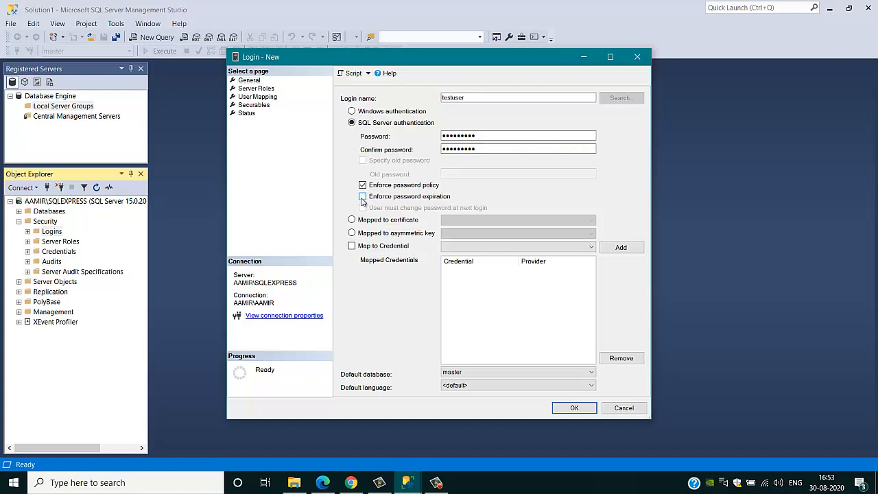
click(363, 197)
click(363, 208)
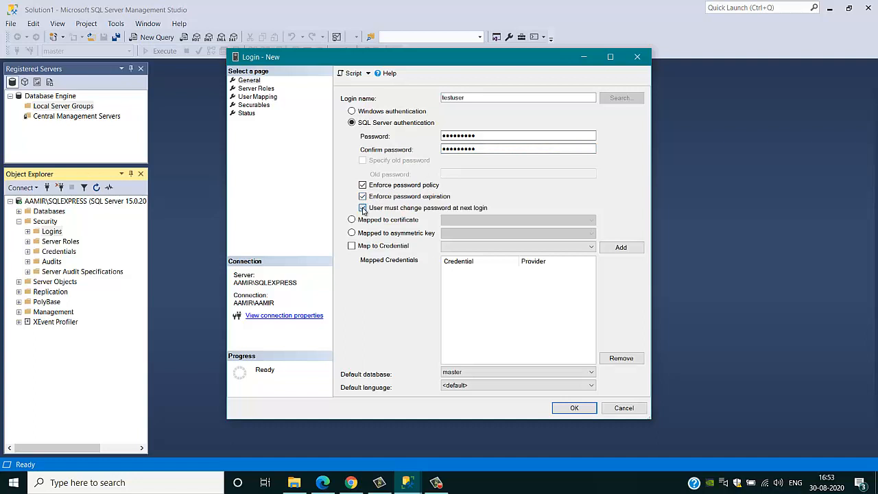
click(363, 197)
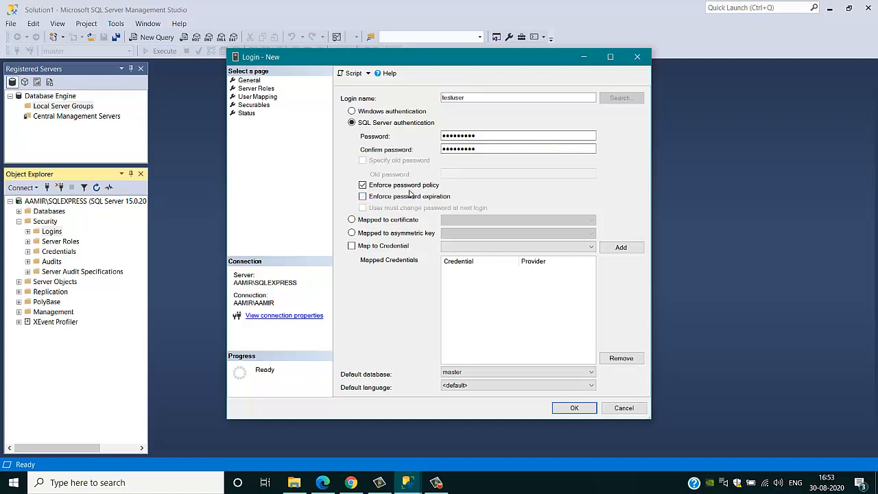
click(574, 408)
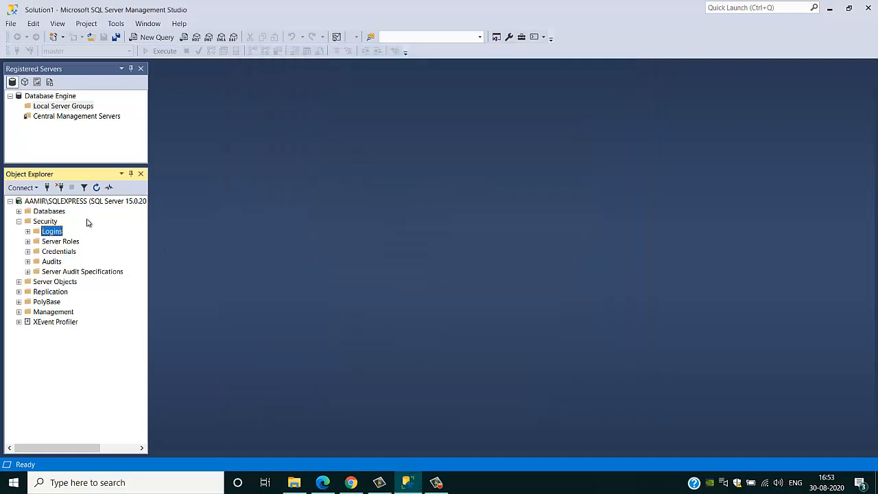
Disconnect from the server and begin a new Database Engine connection.
click(60, 192)
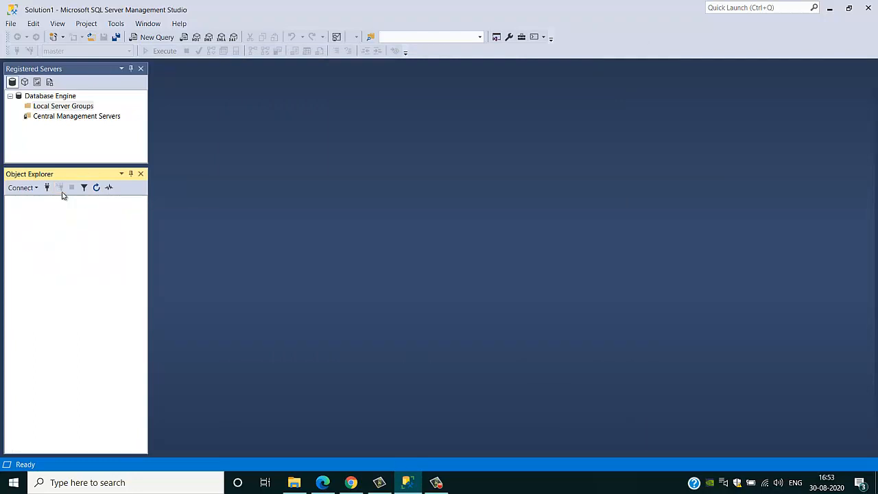
click(18, 189)
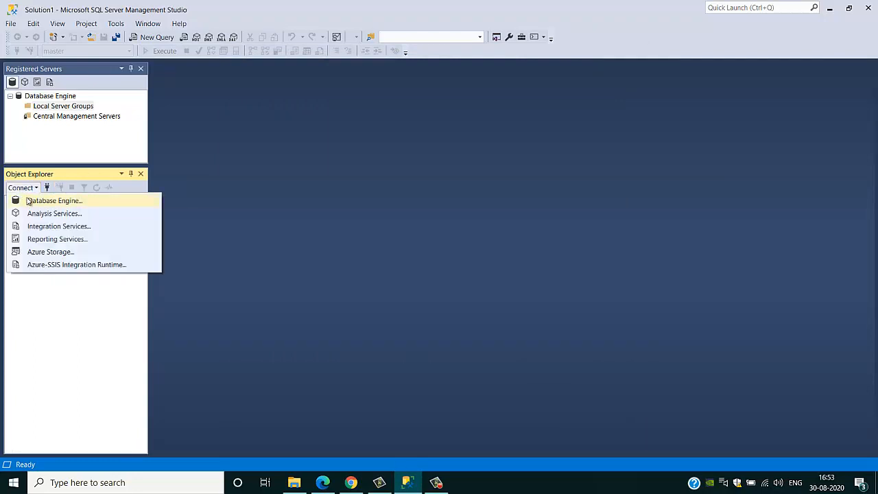
click(30, 203)
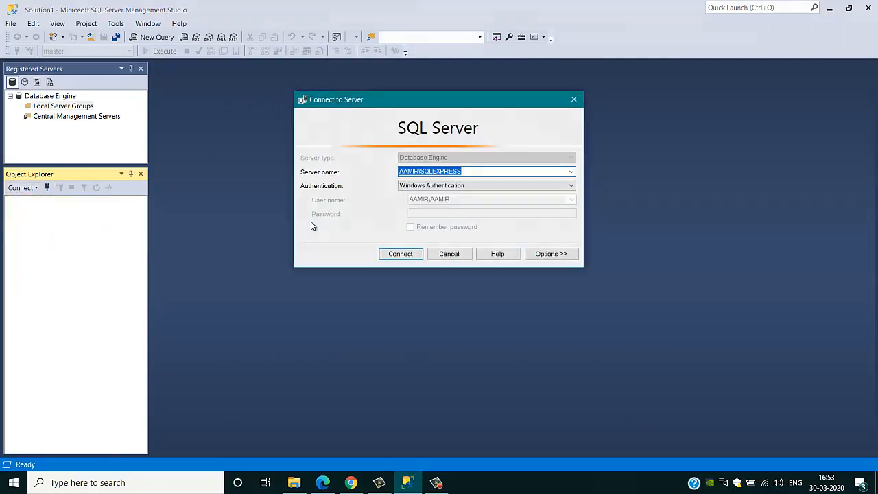
Connect as testuser with SQL Server Authentication and the login's password.
click(463, 185)
click(447, 199)
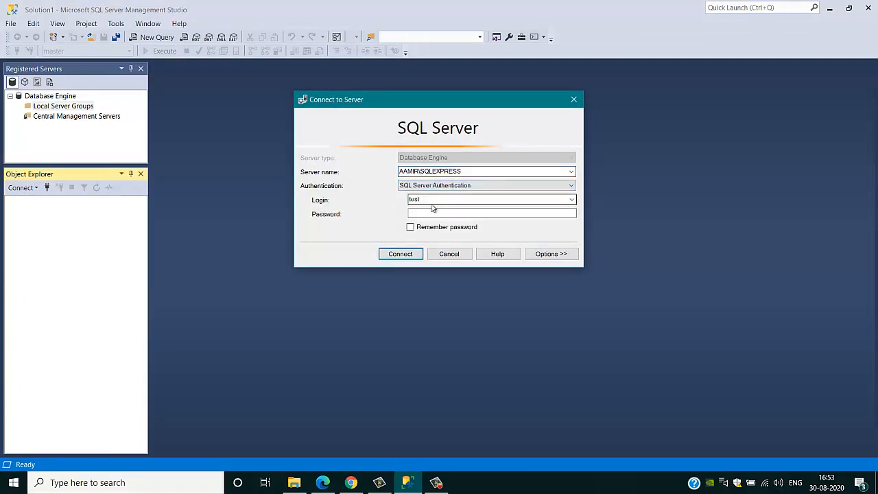
double_click(432, 199)
text(te)
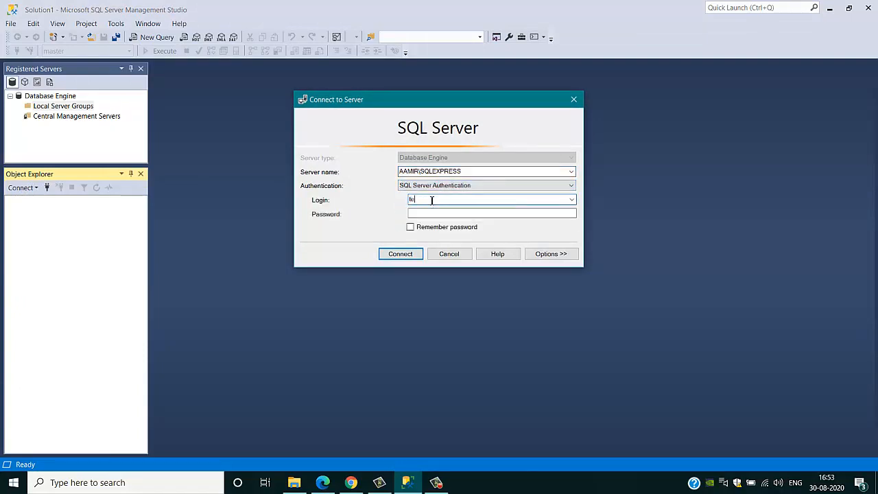
text(stuser)
click(441, 213)
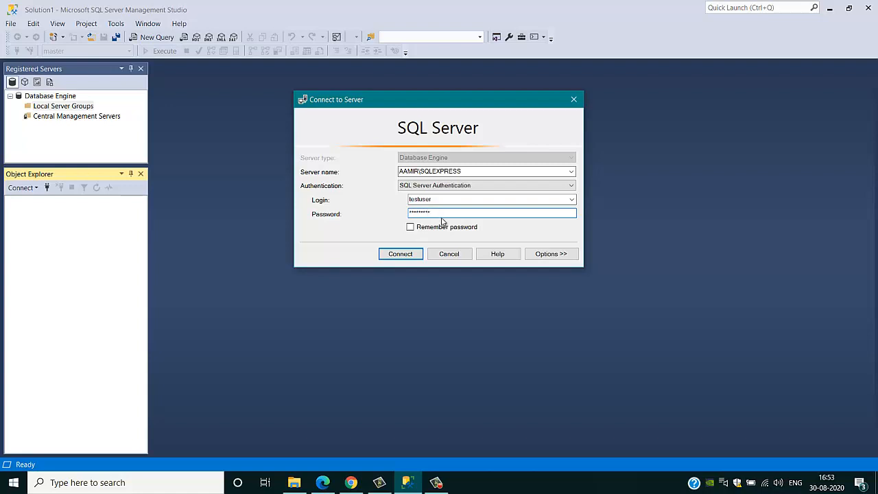
click(405, 254)
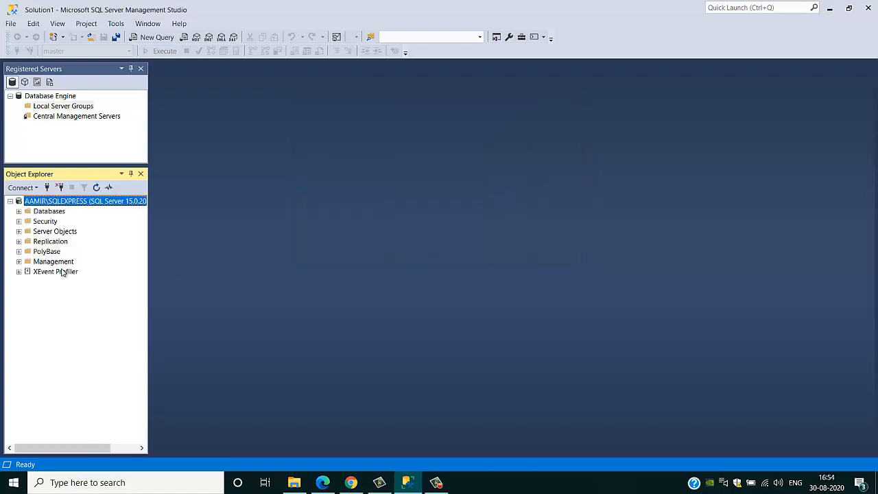
Expand Databases > System Databases to show master, model, msdb and tempdb.
click(18, 211)
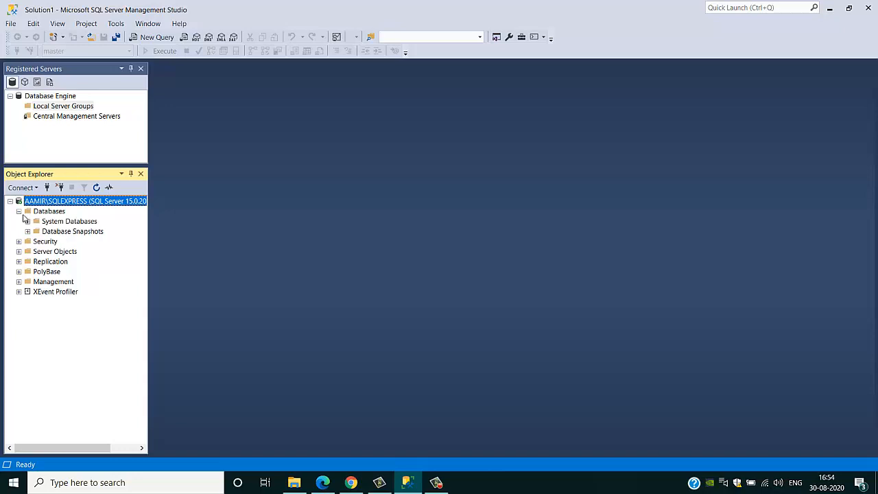
click(27, 222)
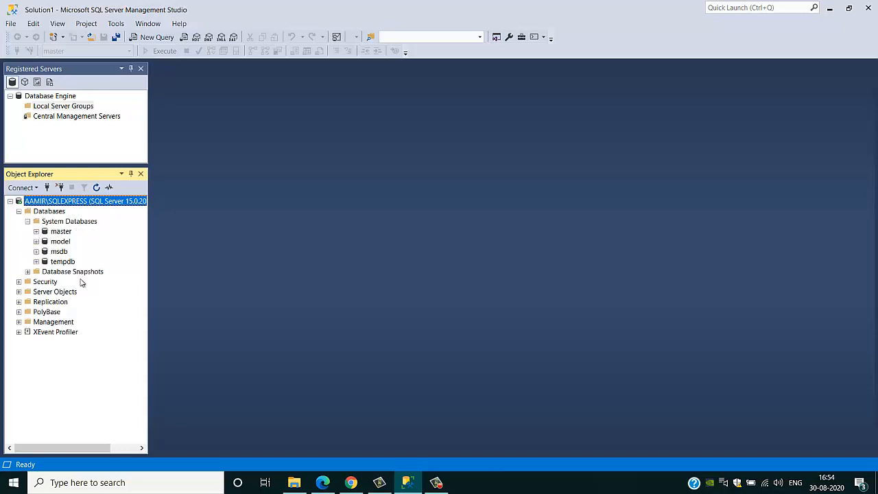
click(436, 483)
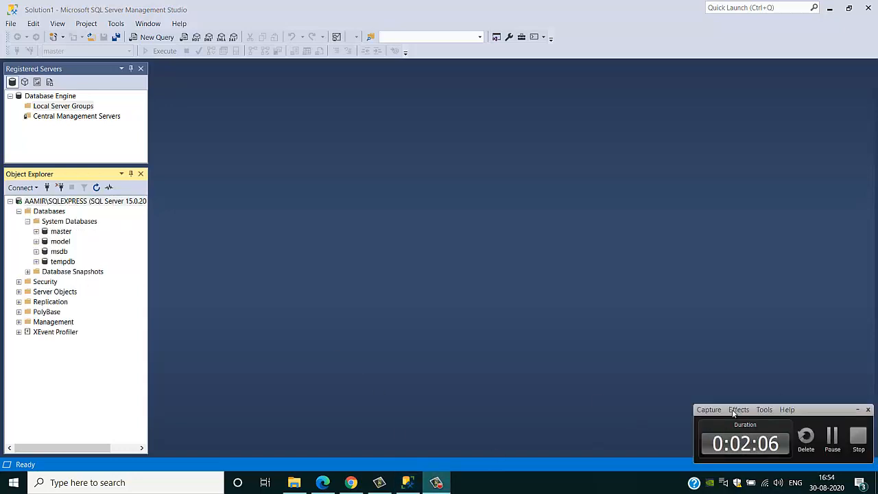